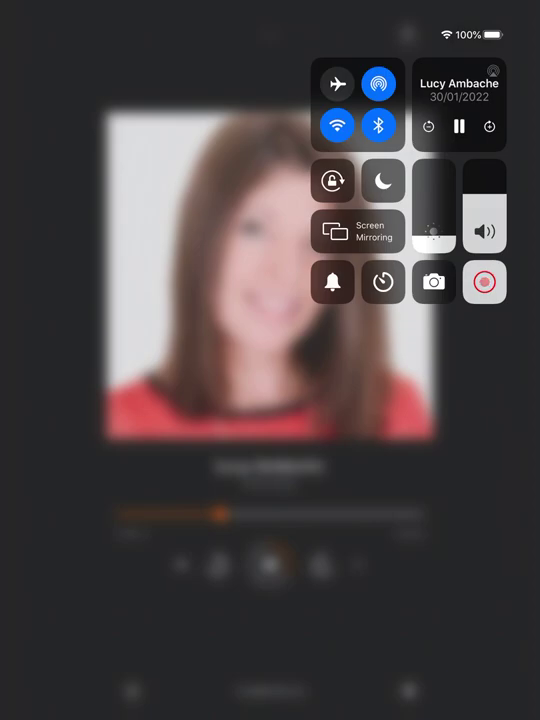
# Raise the volume to maximum, start screen recording, and return to the Lucy Ambache player
pyautogui.moveTo(484, 210); pyautogui.dragTo(484, 165)
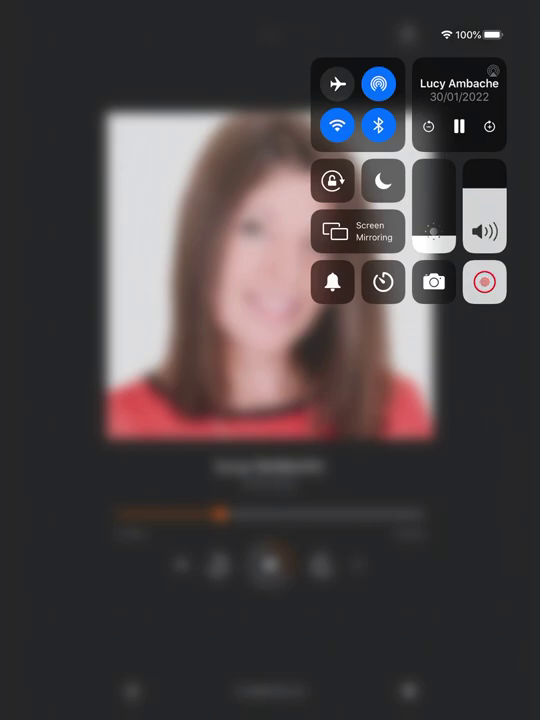
pyautogui.click(485, 282)
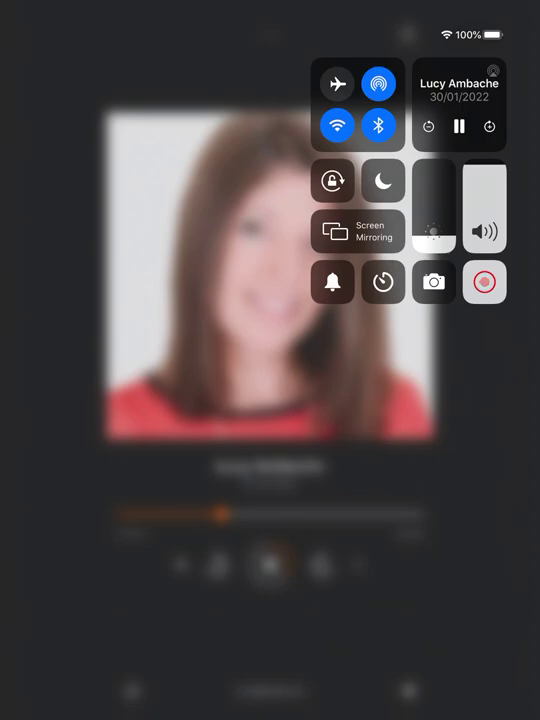
pyautogui.click(200, 550)
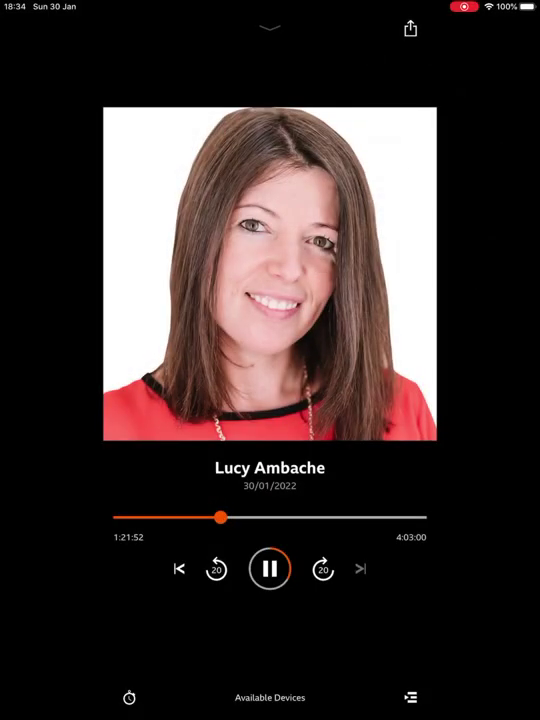
# Reopen Control Center over the player and toggle the Screen Recording button
pyautogui.moveTo(500, 4); pyautogui.dragTo(480, 200)
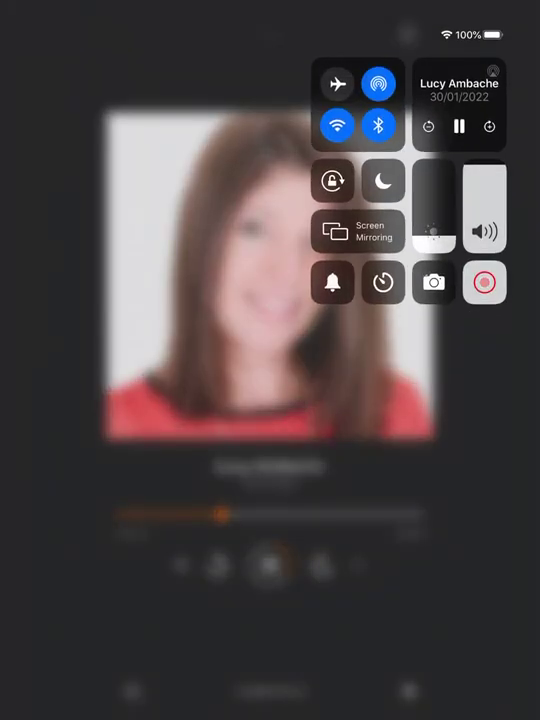
pyautogui.click(484, 282)
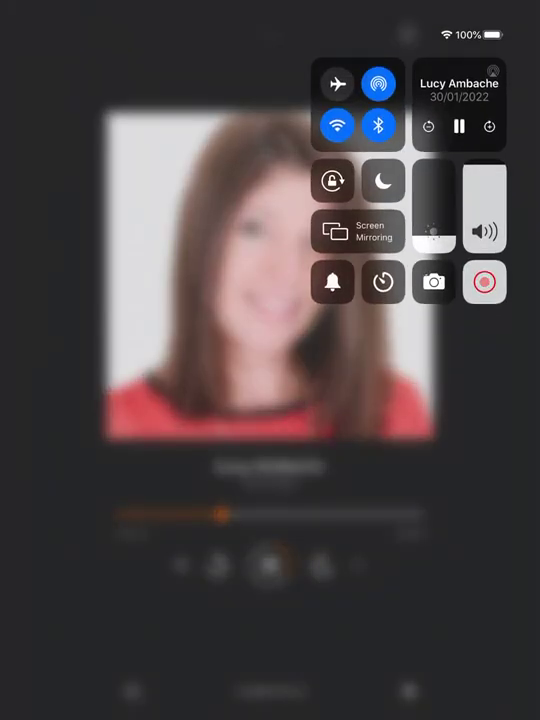